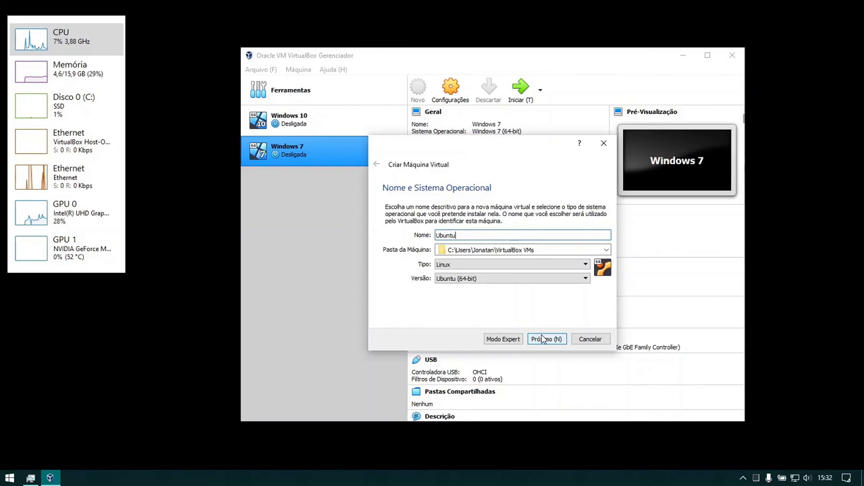
- Name the new Linux Ubuntu (64-bit) machine 'Ubuntu 20.04' and continue to memory size
text(20.04)
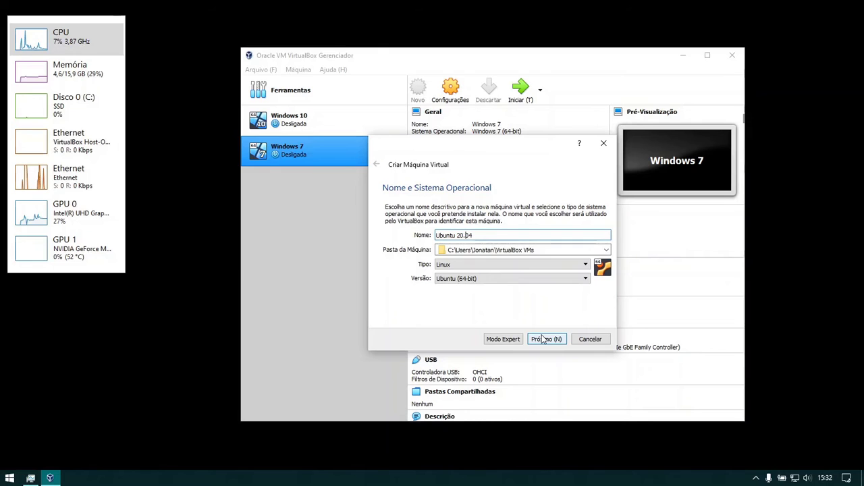
key(Tab)
click(543, 339)
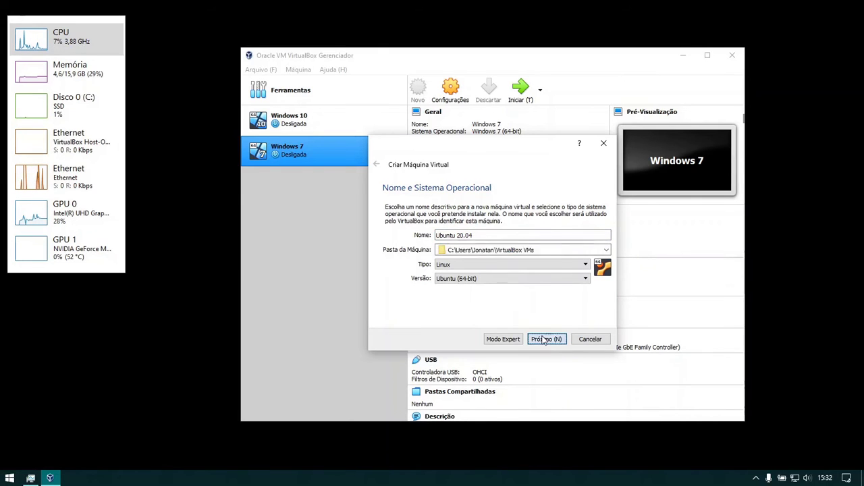
- Set the machine's memory to 4096 MB
double_click(579, 243)
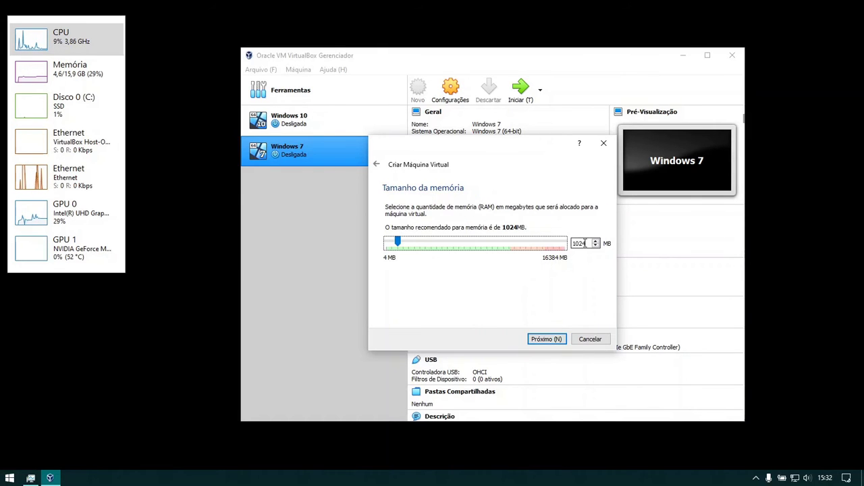
text(4096)
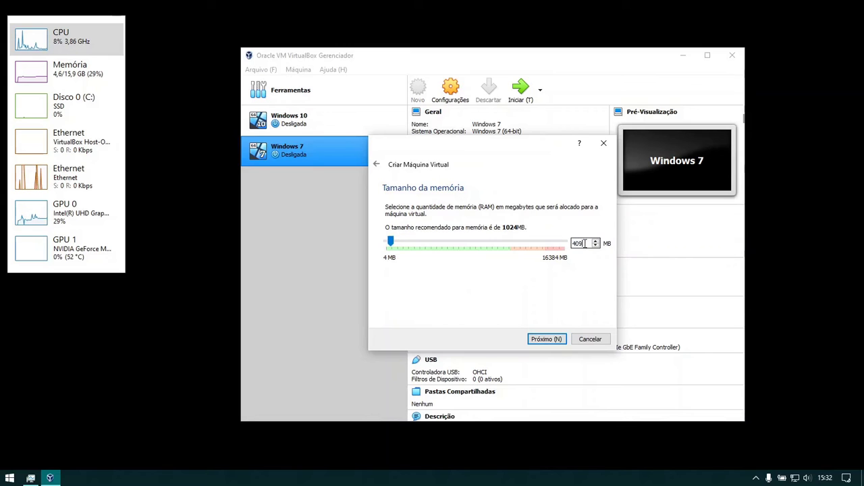
click(554, 340)
- Create a new dynamically allocated 32 GB VDI virtual hard disk
click(556, 340)
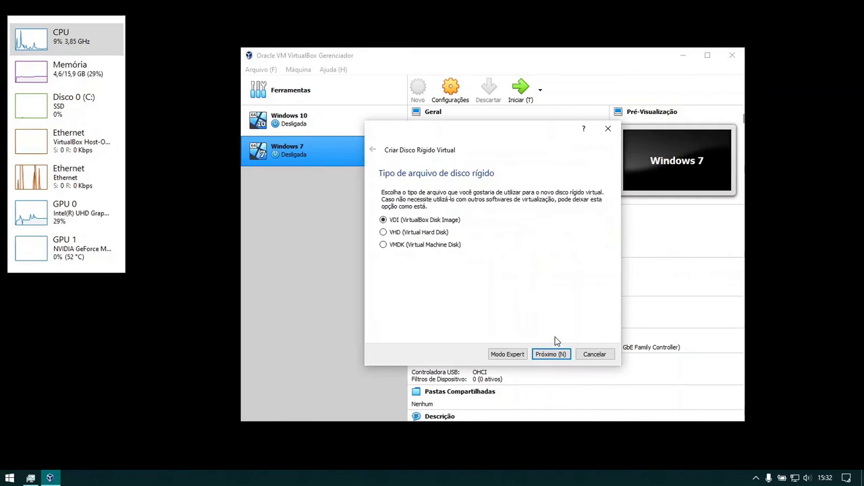
click(556, 357)
click(550, 355)
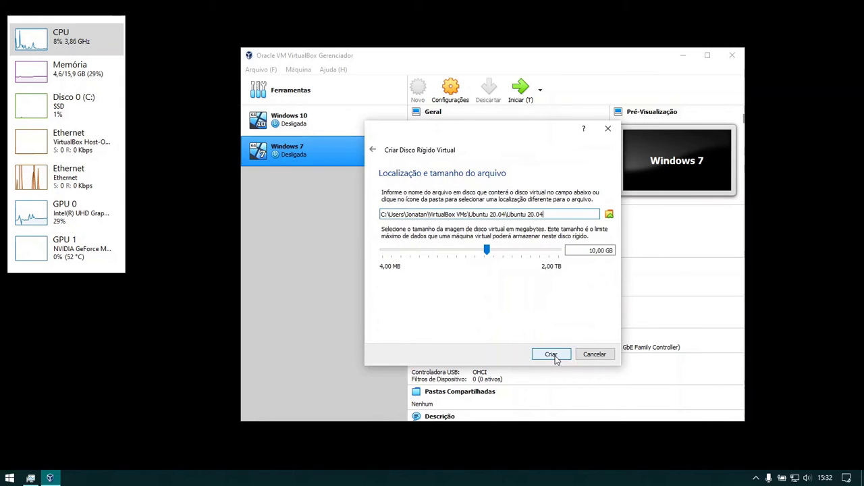
double_click(593, 250)
text(32)
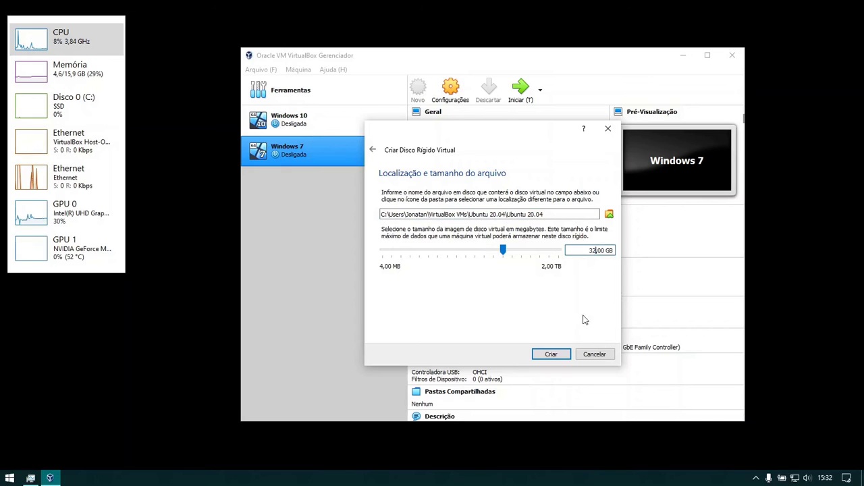
click(563, 354)
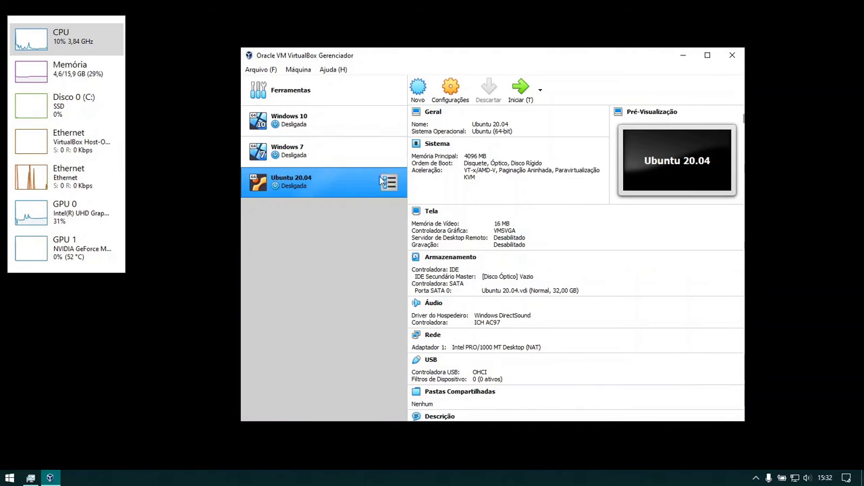
- Give Ubuntu 20.04 four processors in its System settings
click(460, 91)
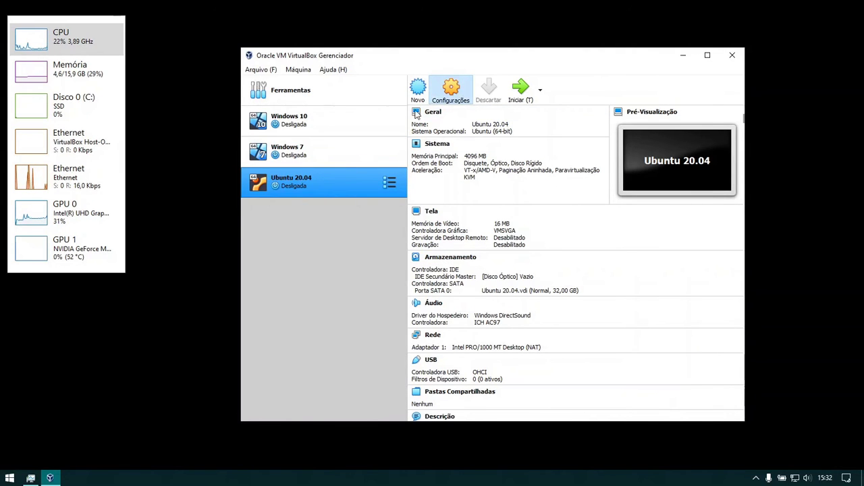
click(329, 140)
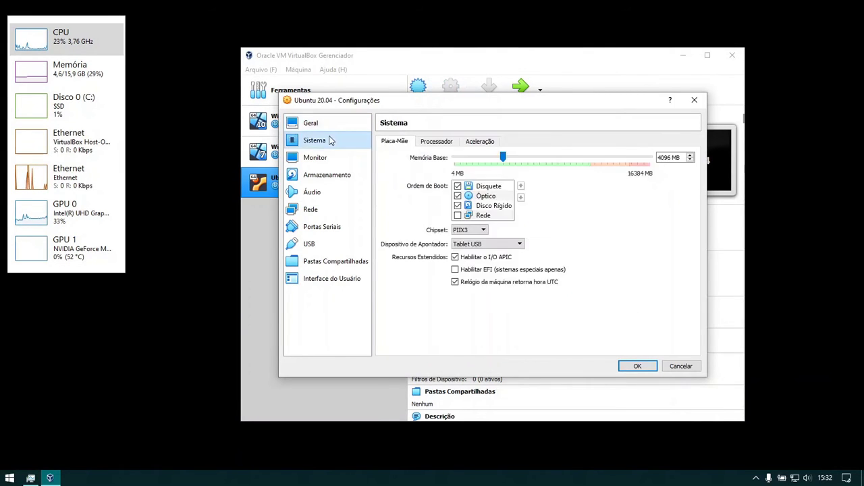
click(436, 142)
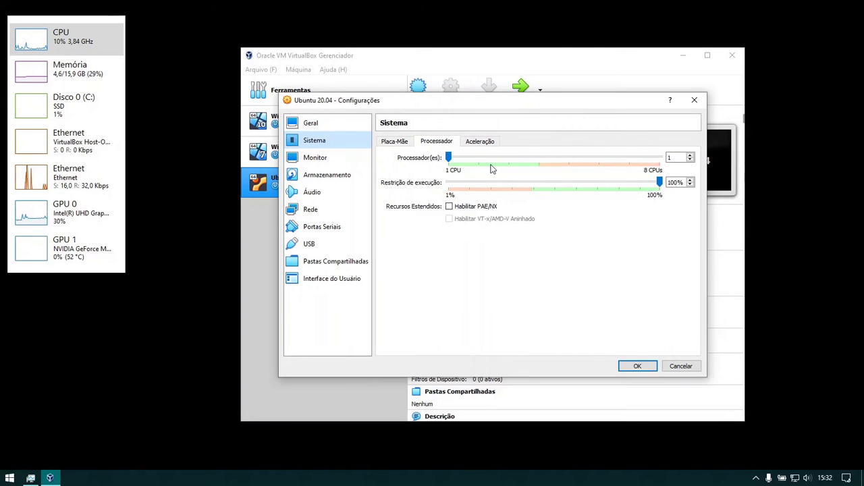
click(534, 161)
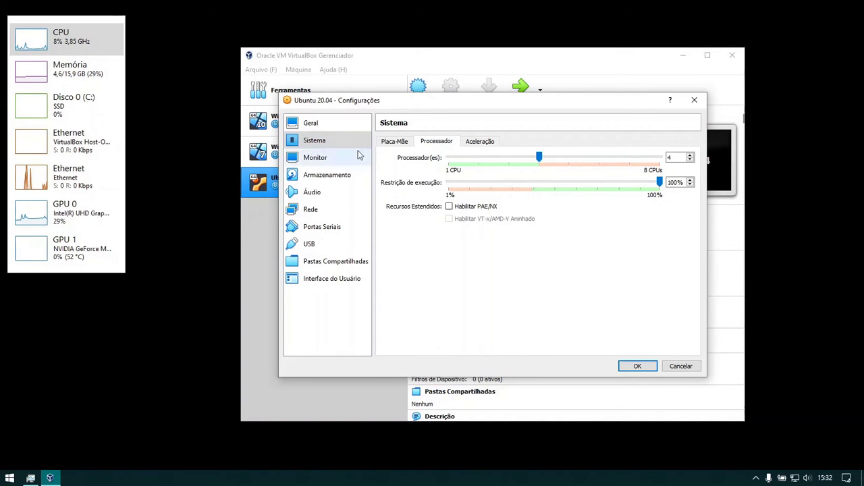
- Enable 3D acceleration and raise video memory to 128 MB
click(315, 158)
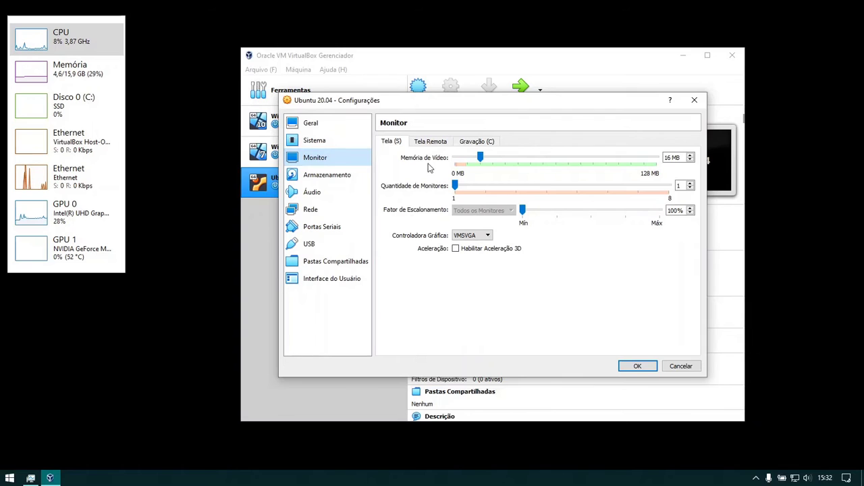
click(499, 250)
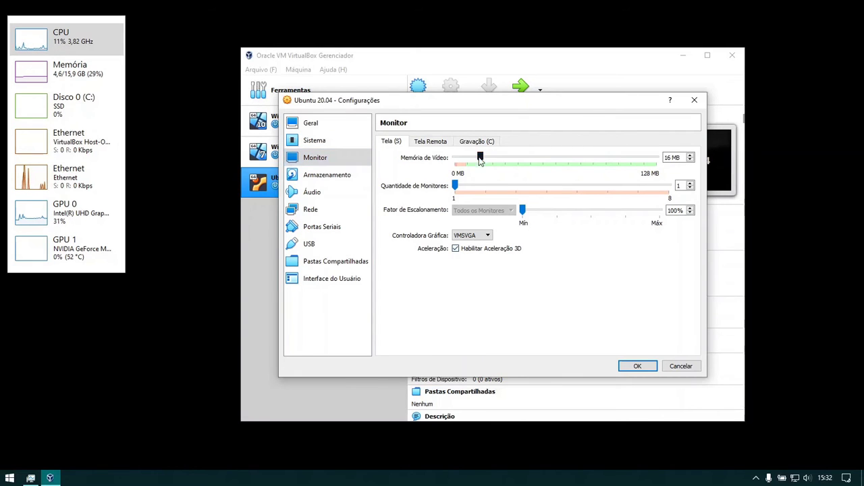
drag(480, 157, 688, 173)
click(347, 183)
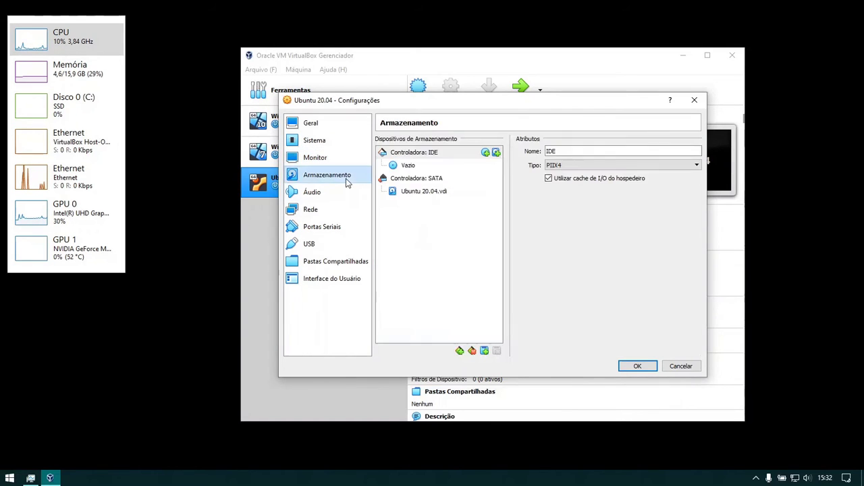
- Load ubuntu-20.04.1-desktop-amd64.iso into the empty optical drive
click(417, 169)
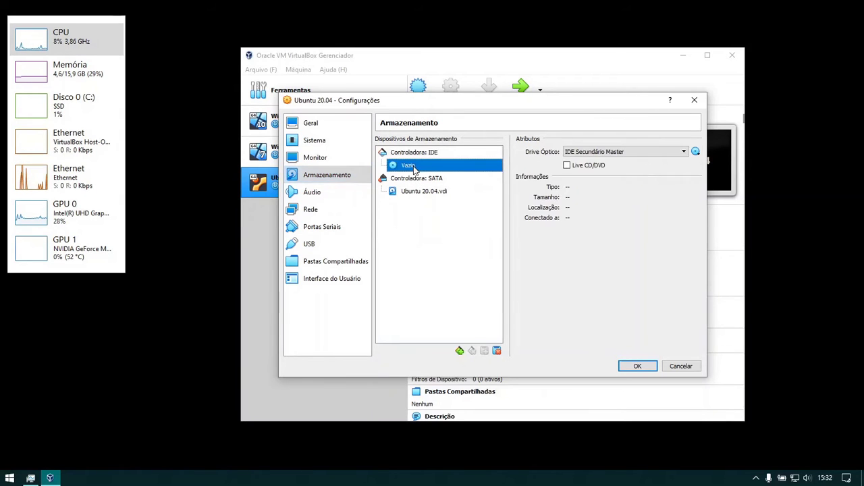
click(696, 151)
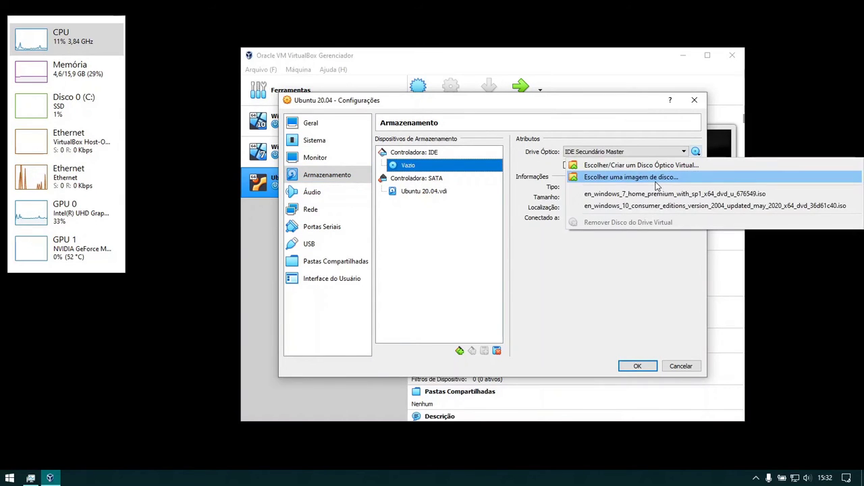
click(651, 178)
click(405, 211)
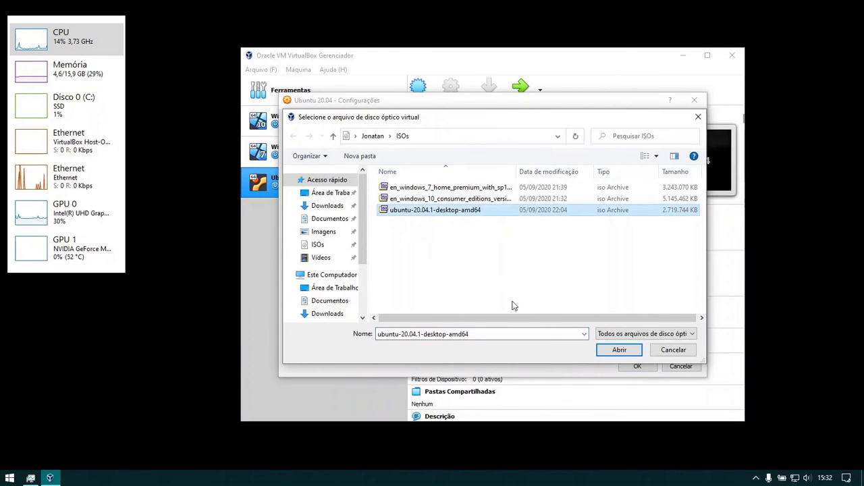
click(617, 351)
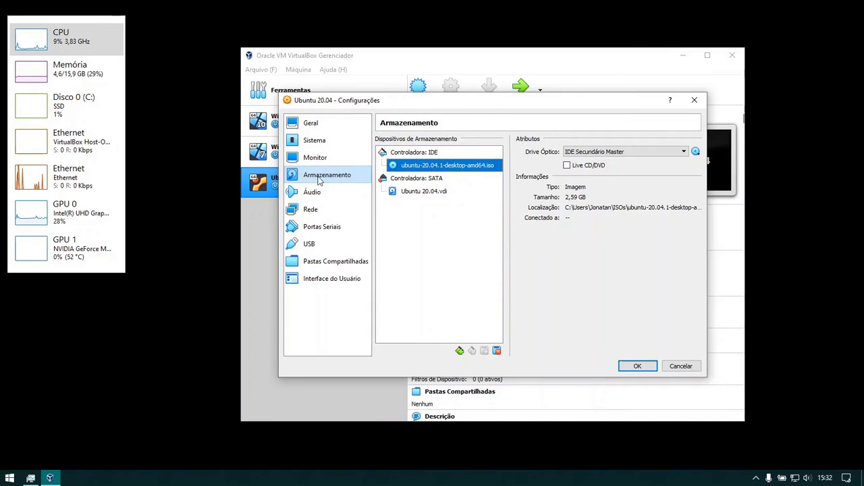
- Review the display, system and general settings, save them, and start Ubuntu 20.04
click(322, 160)
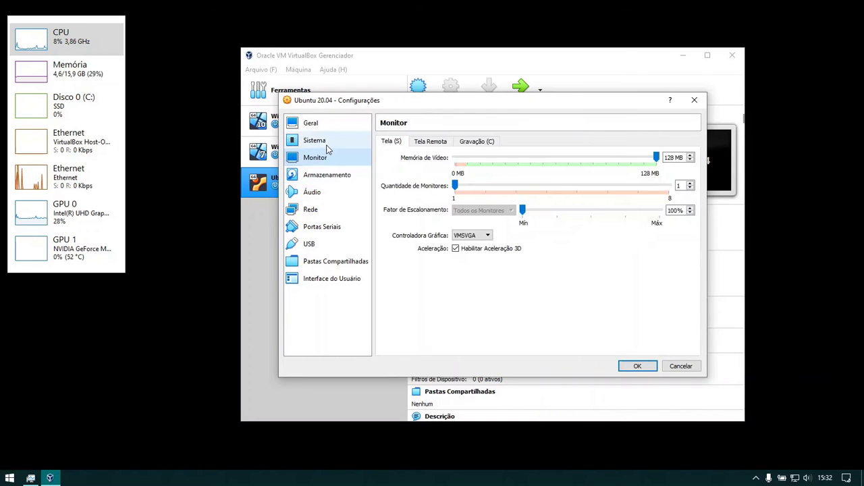
click(328, 147)
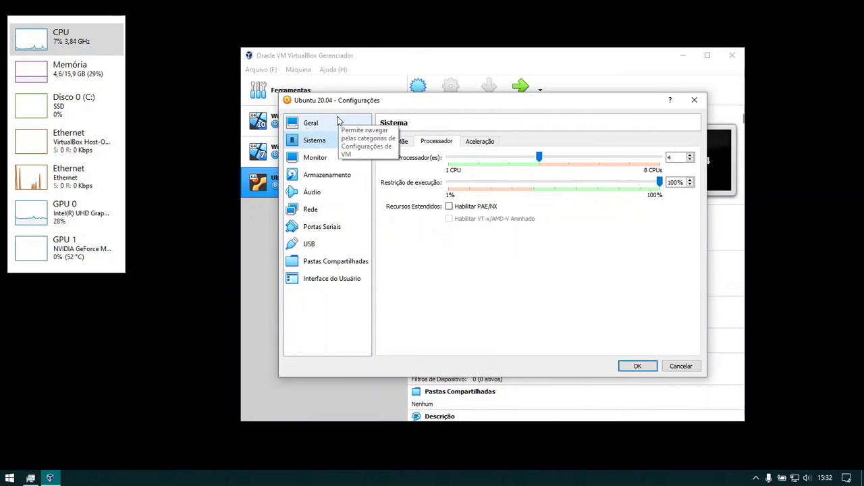
click(339, 121)
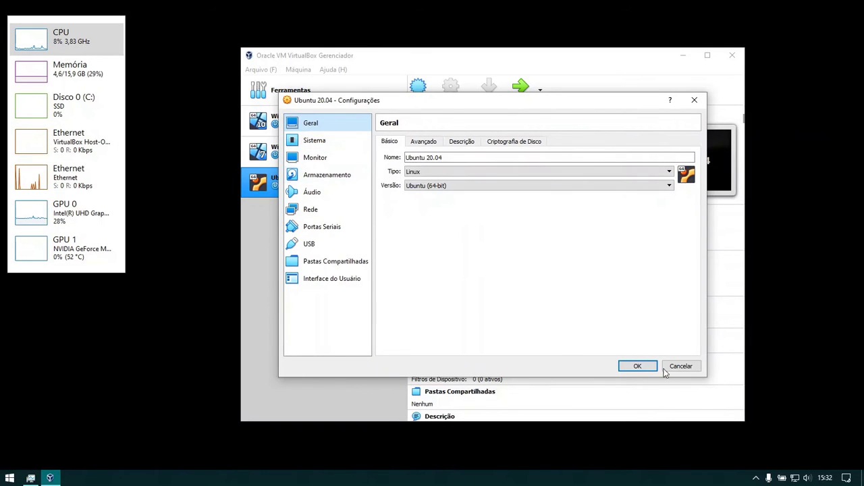
click(638, 366)
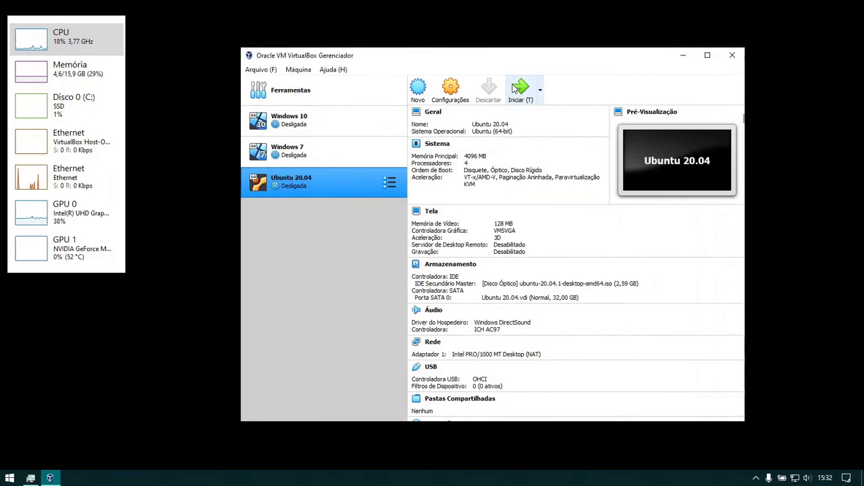
click(519, 88)
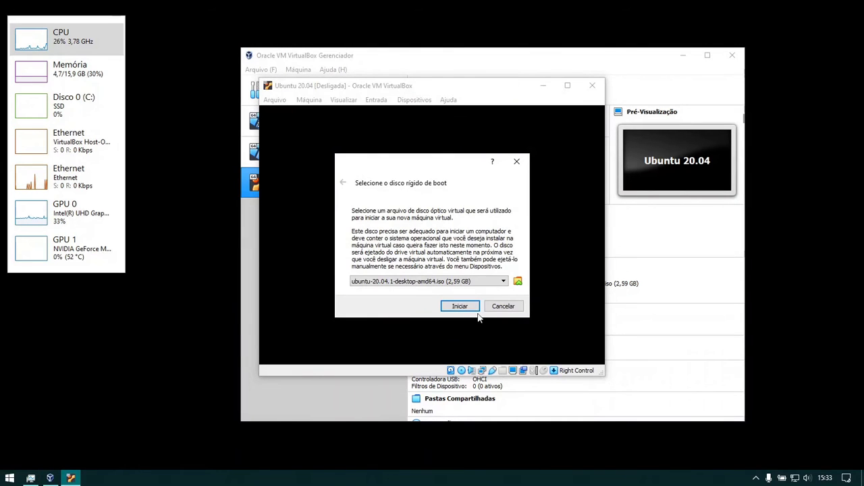
- Boot from ubuntu-20.04.1-desktop-amd64.iso and minimize the VirtualBox Manager window
click(460, 306)
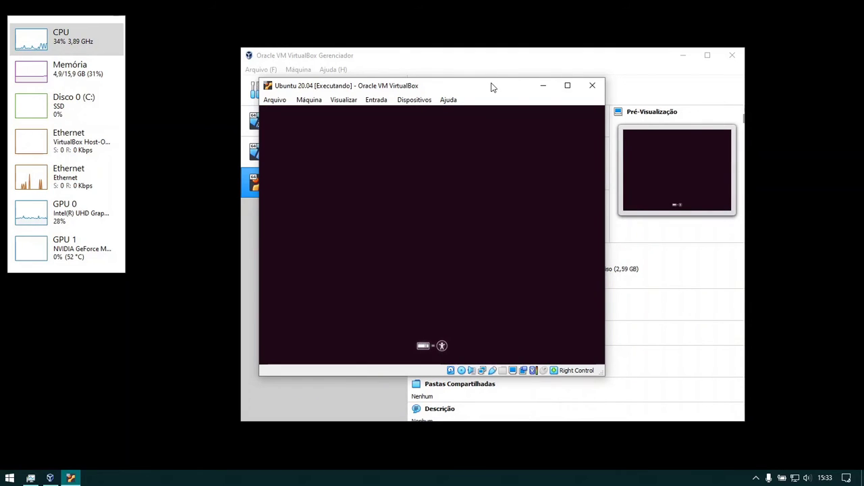
click(678, 59)
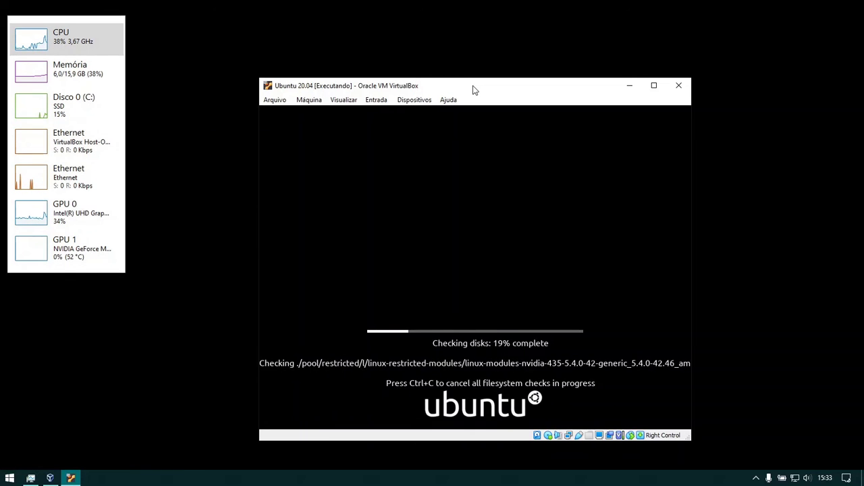
- Move the VM window up and left while the live disc boots to the Welcome screen
drag(473, 90, 440, 52)
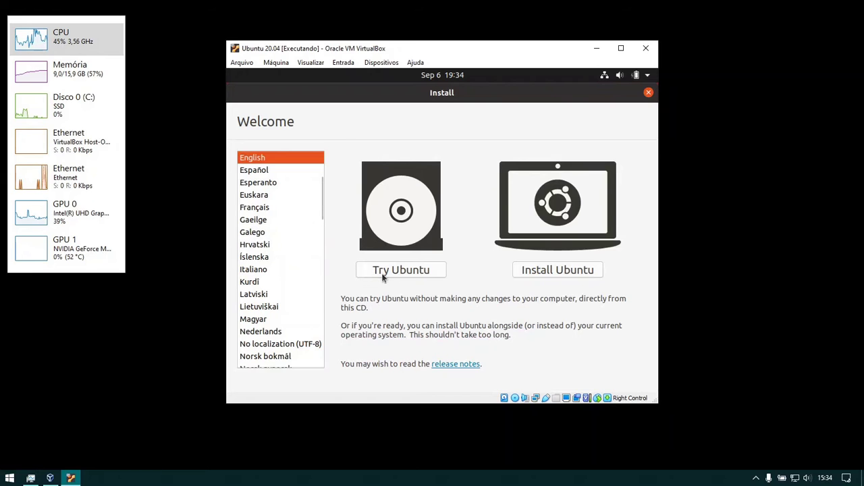
- Choose Install Ubuntu and select the Portuguese (Brazil) keyboard layout
click(539, 272)
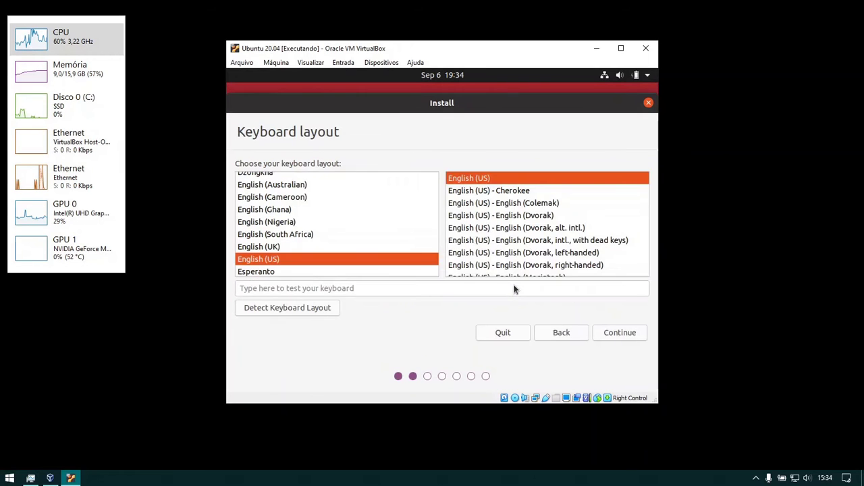
scroll(343, 253, down, 5)
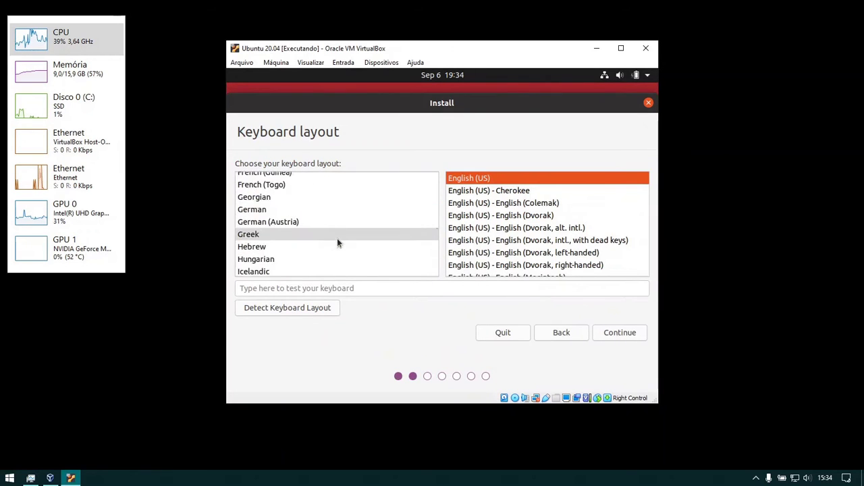
scroll(337, 239, down, 6)
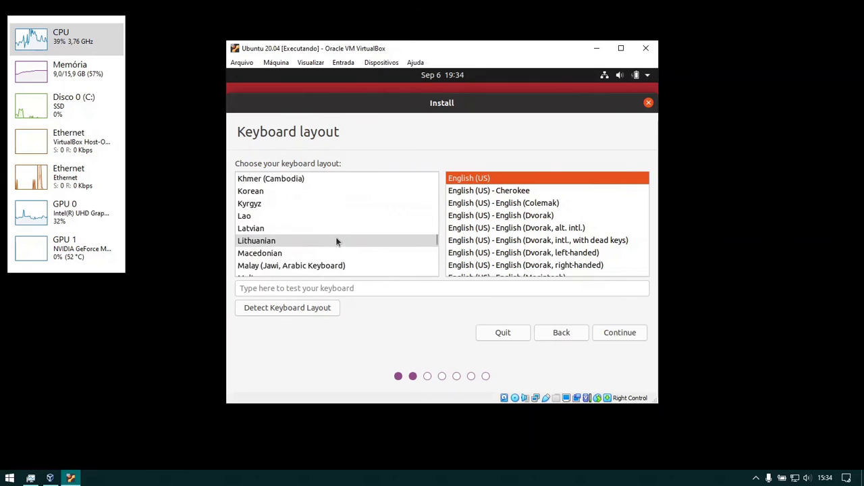
scroll(336, 242, down, 6)
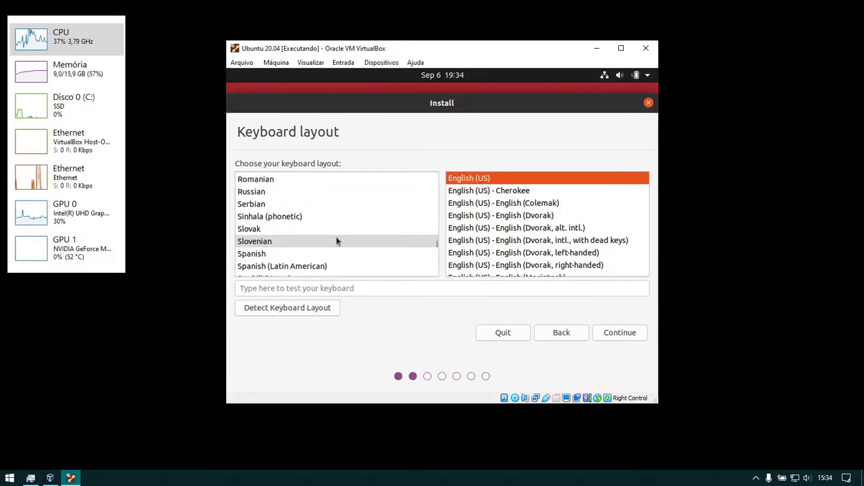
scroll(337, 242, down, 5)
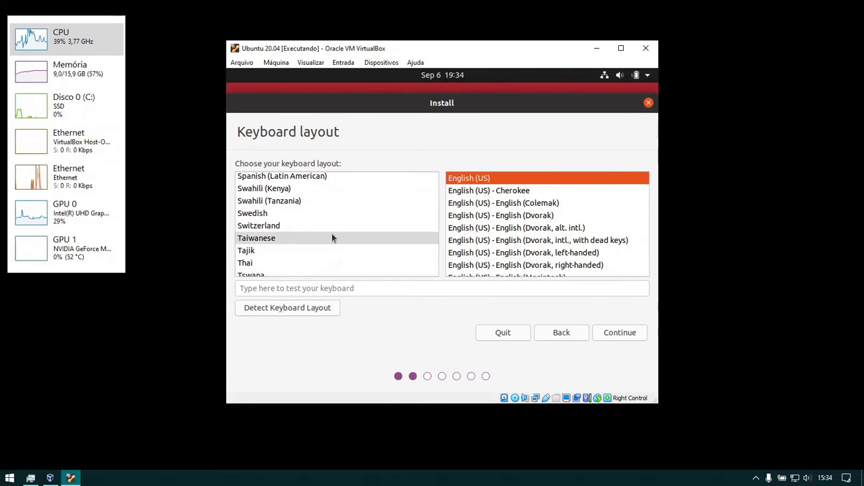
scroll(332, 236, up, 5)
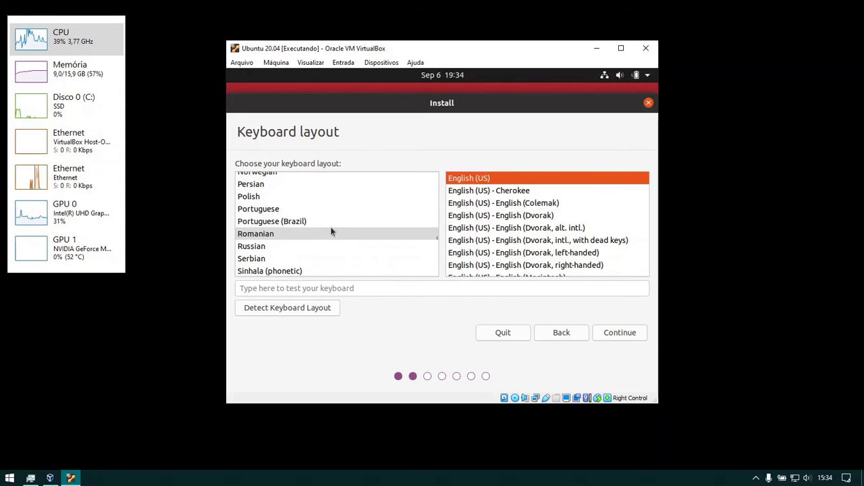
click(334, 223)
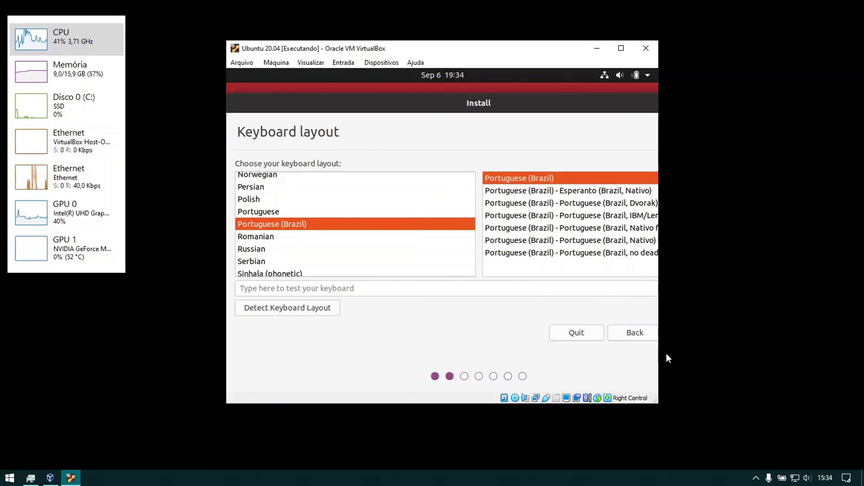
- Adjust the VM window width, shift the installer left, and accept the keyboard layout
drag(660, 352, 696, 355)
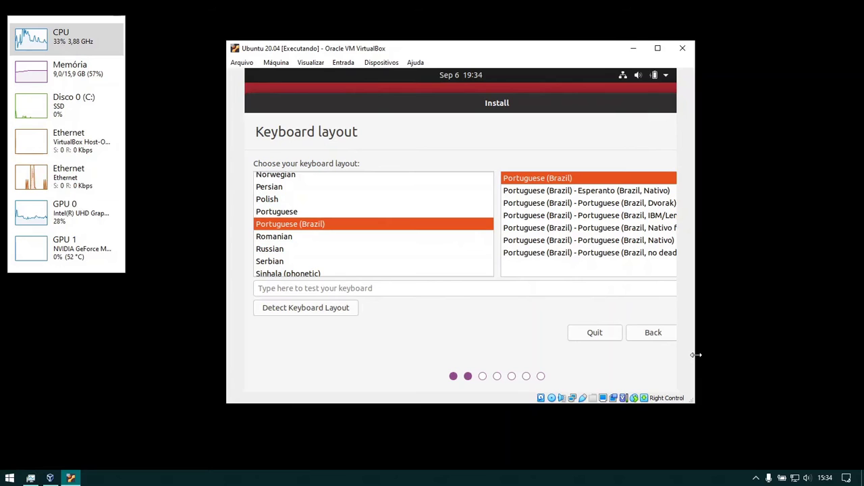
drag(697, 355, 665, 352)
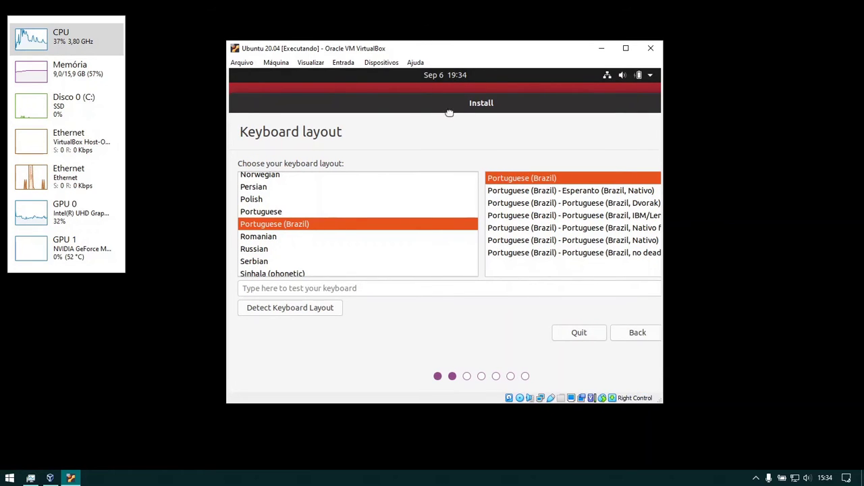
drag(466, 110, 443, 113)
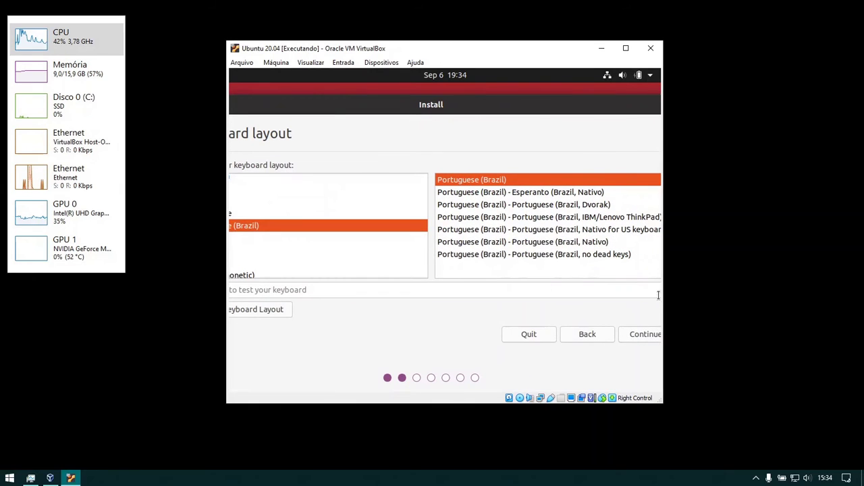
click(642, 334)
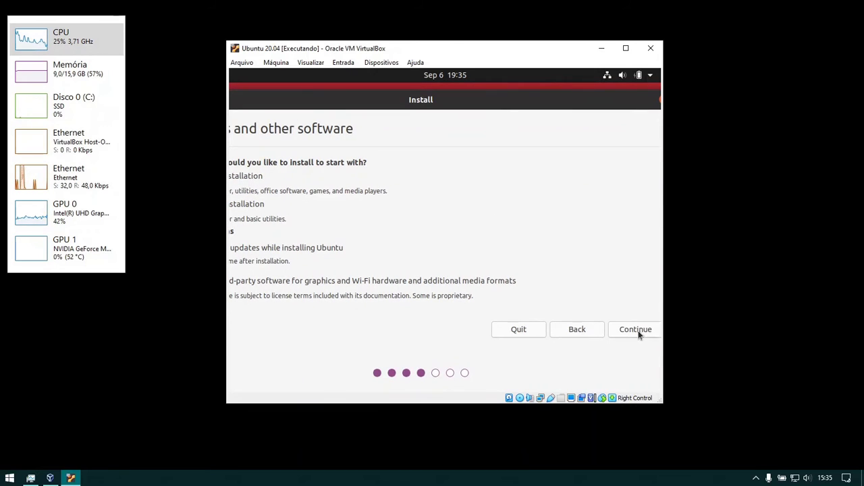
- Accept the default Normal installation software options and move the installer window right
click(639, 329)
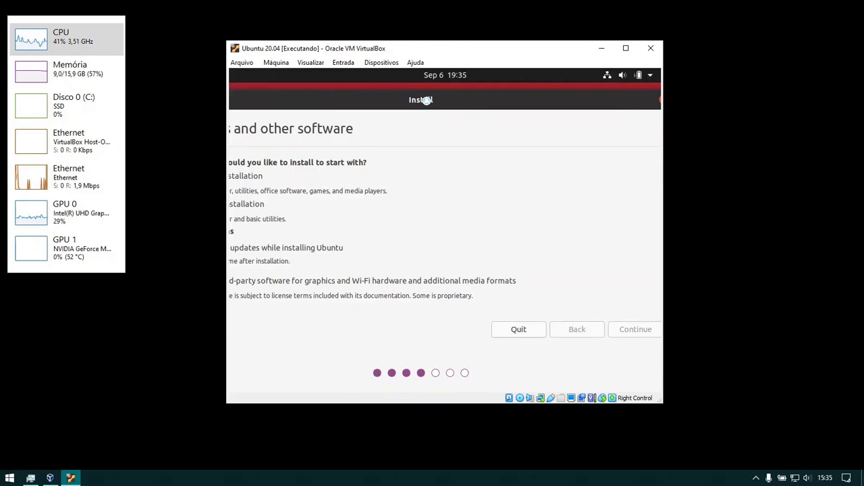
drag(426, 100, 488, 93)
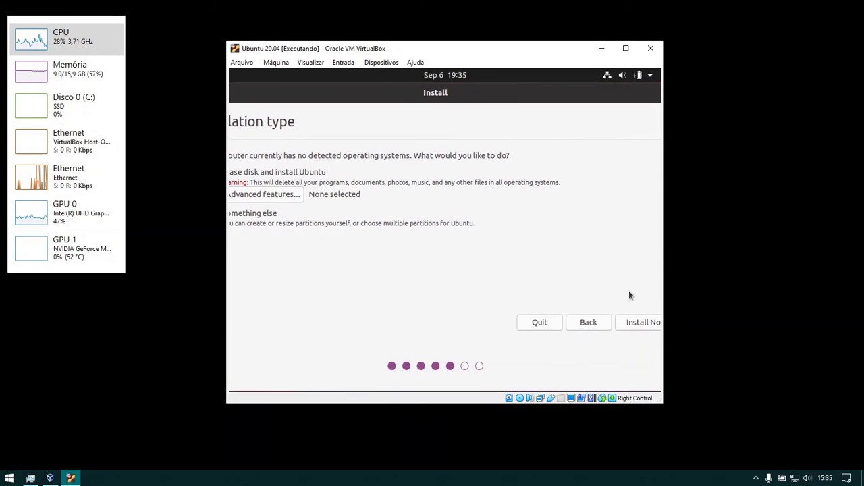
- Install Now with Erase disk and install Ubuntu, confirming the partition changes
click(635, 323)
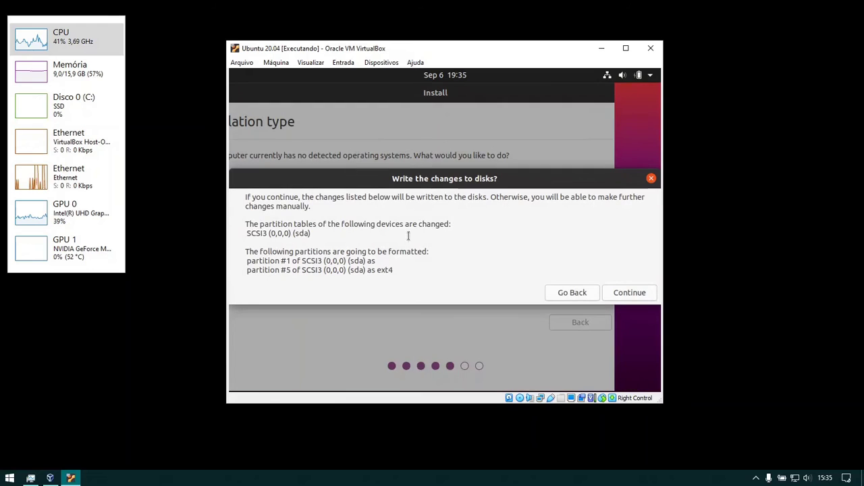
click(638, 295)
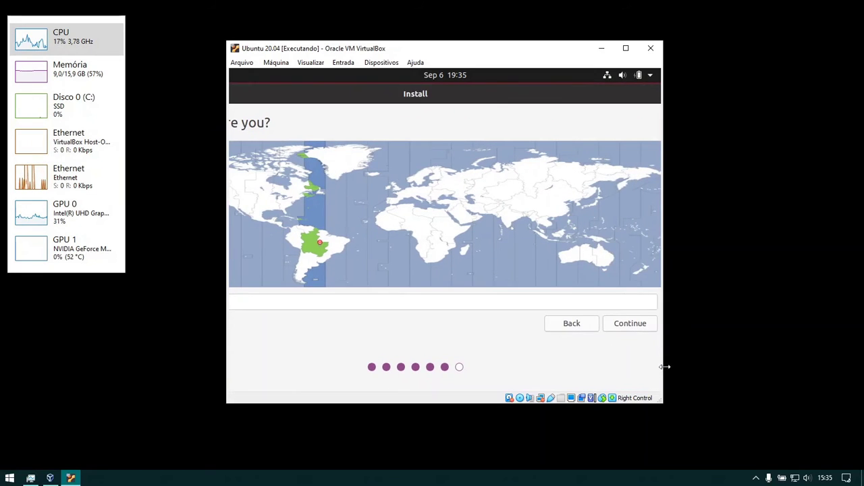
- Accept the detected location and enter the account's name, keeping the suggested computer and user names
click(630, 324)
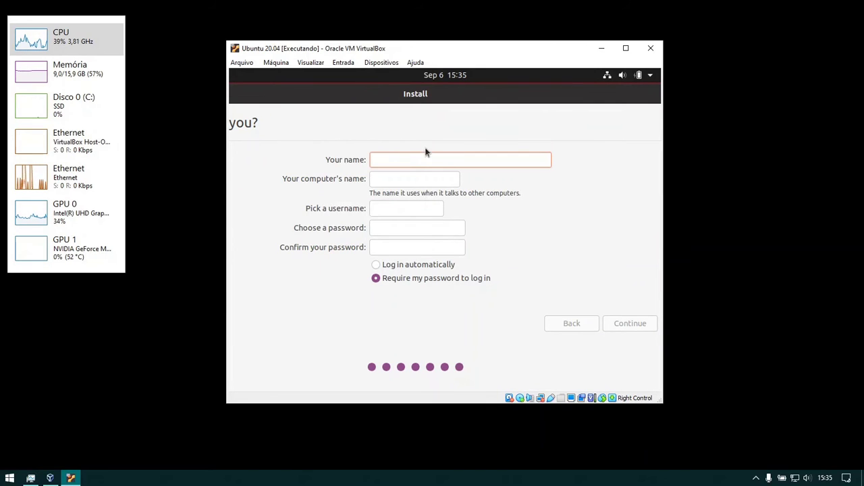
text(User)
key(Tab)
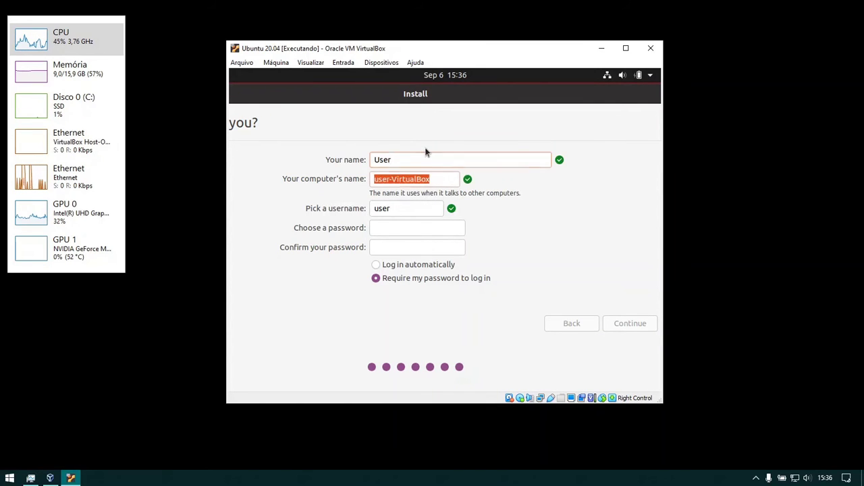
key(Tab)
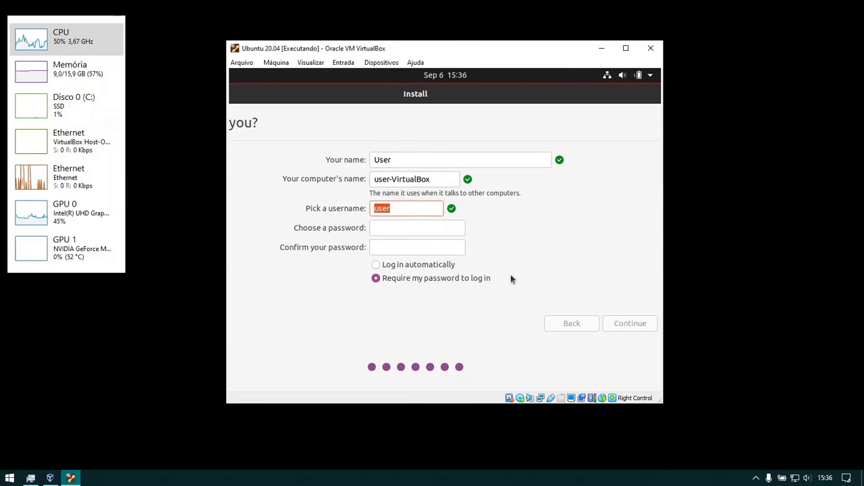
key(Tab)
- Set and confirm the account password, enable automatic login, and start copying files
text(123)
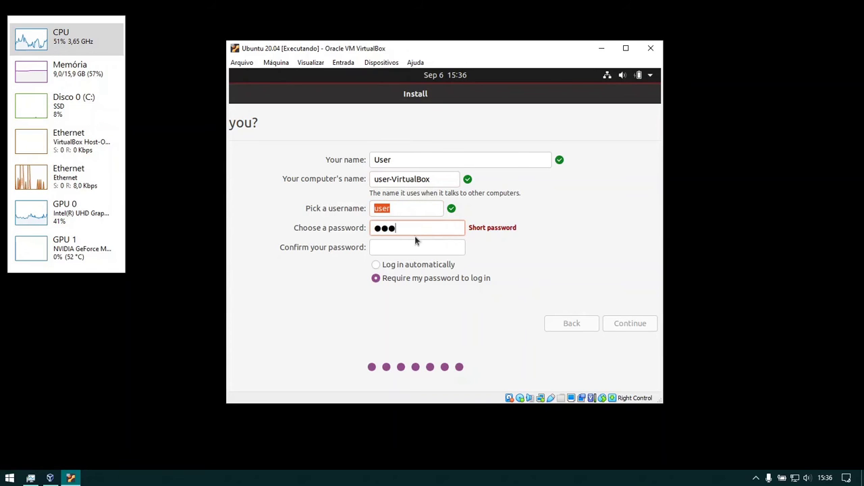
key(Tab)
text(123)
click(437, 268)
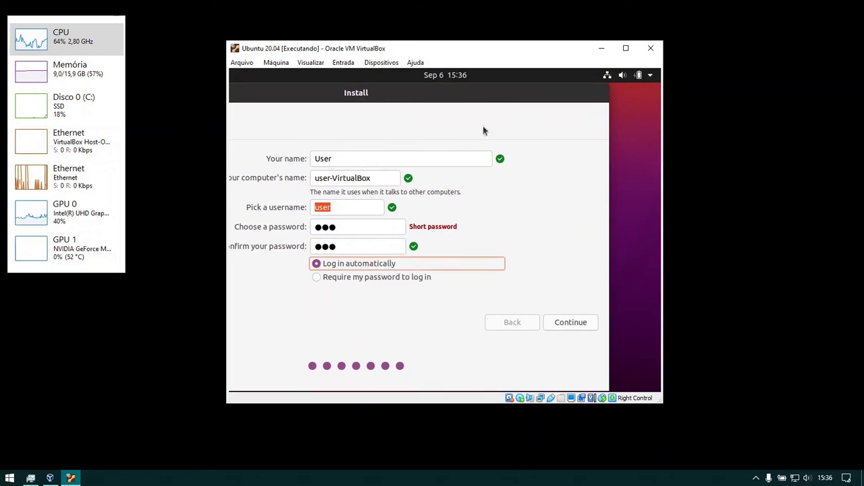
click(571, 322)
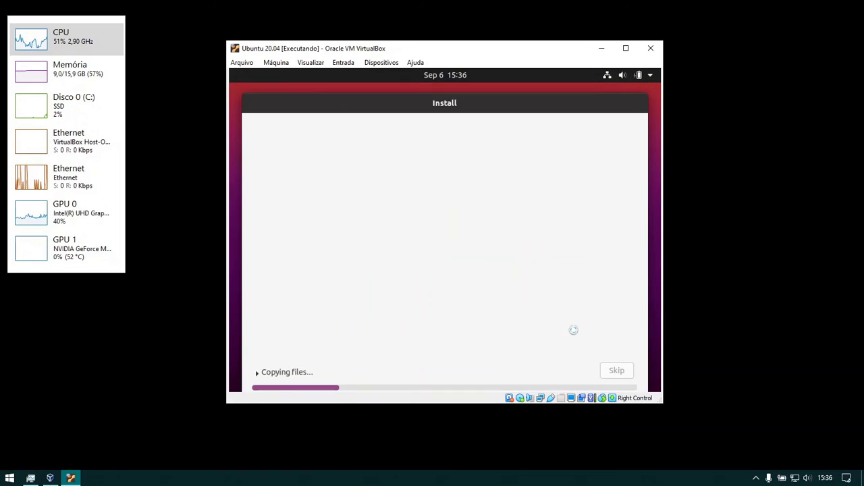
click(276, 372)
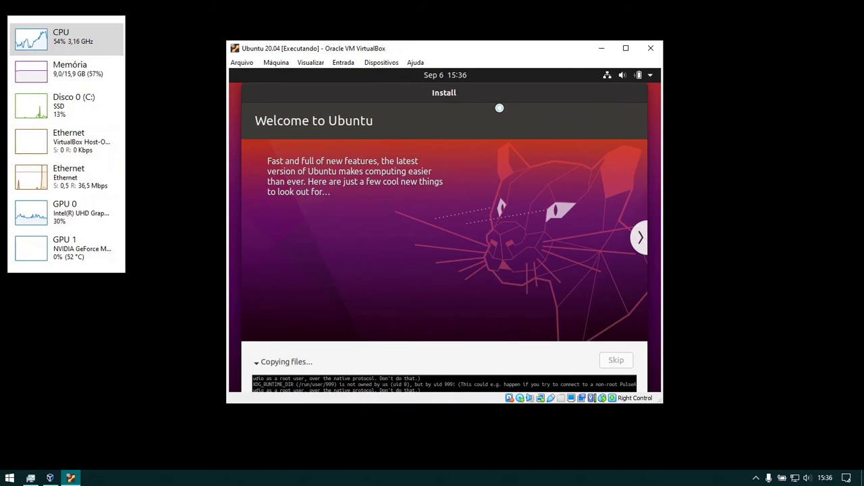
click(287, 362)
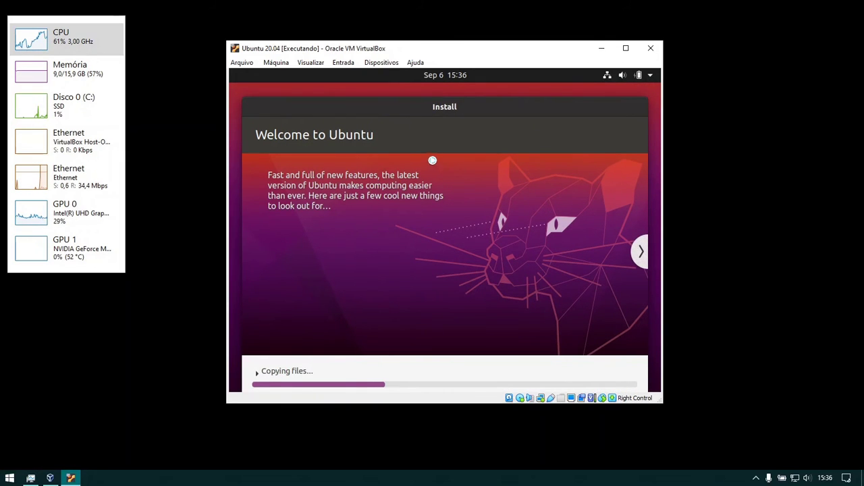
drag(428, 108, 430, 96)
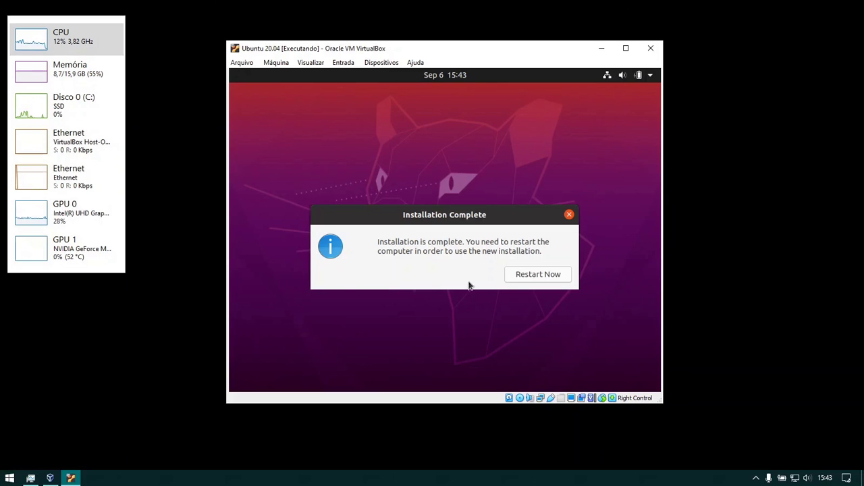
- Restart the installed VM and check the mounted ISO under Dispositivos > Discos Ópticos
click(512, 277)
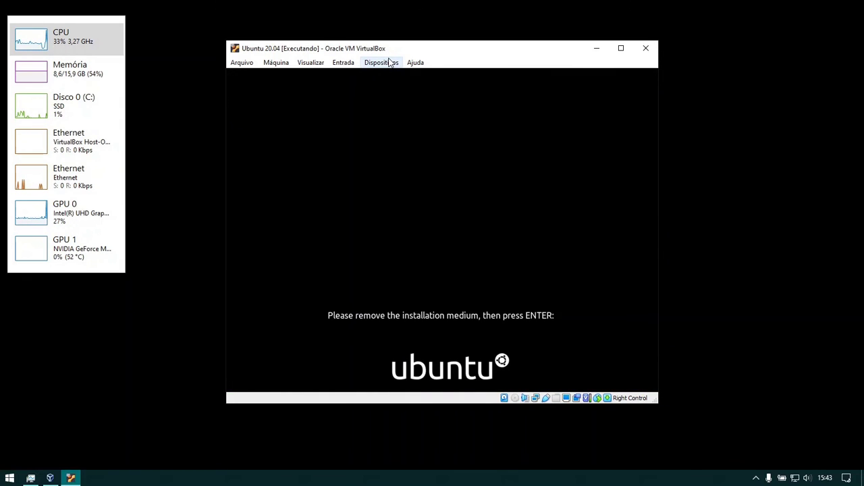
click(390, 63)
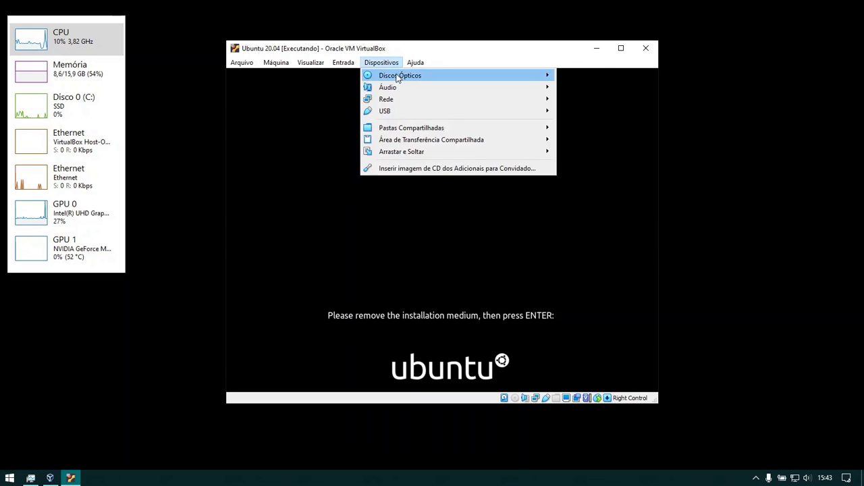
mouse_move(533, 77)
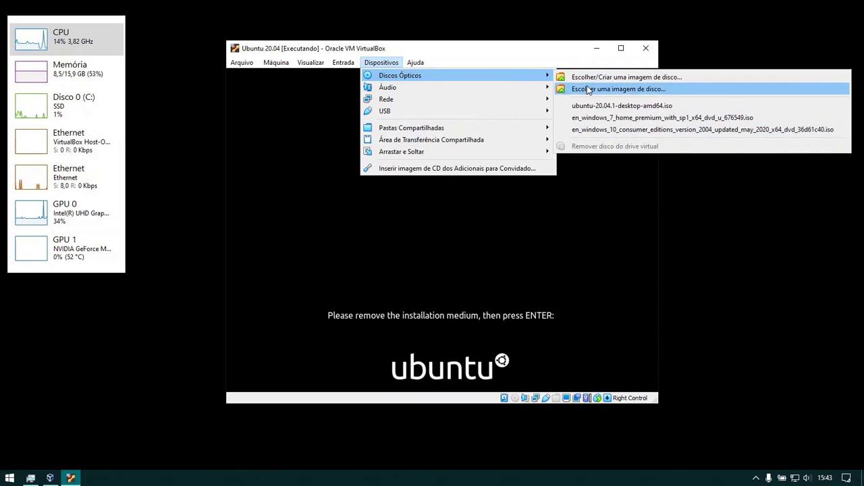
click(484, 54)
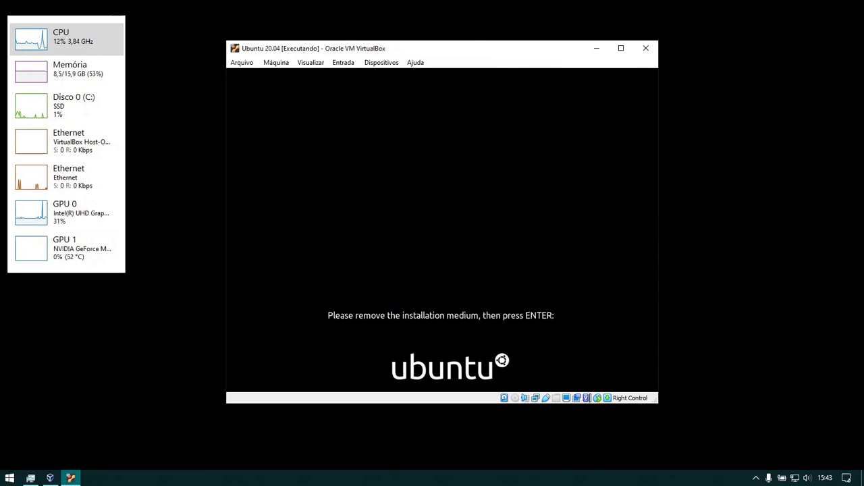
- Confirm the remove-installation-medium prompt so the VM reboots, leaving the optical disk settings unchanged
key(Return)
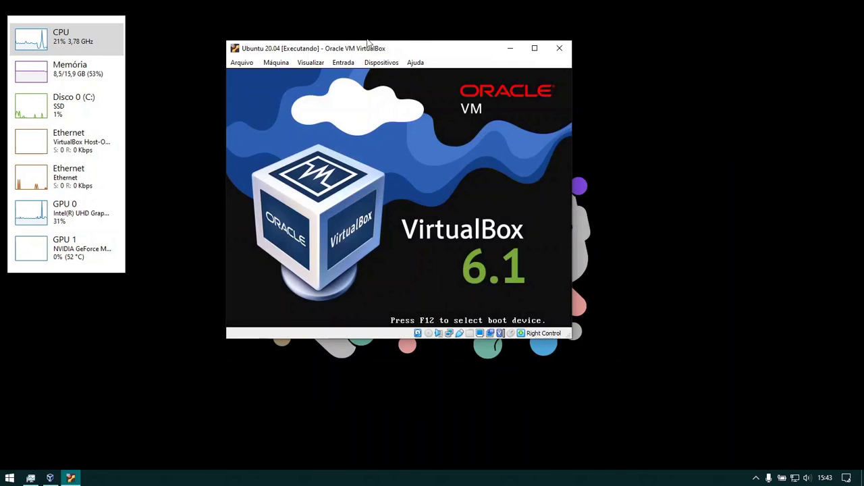
click(393, 62)
mouse_move(397, 76)
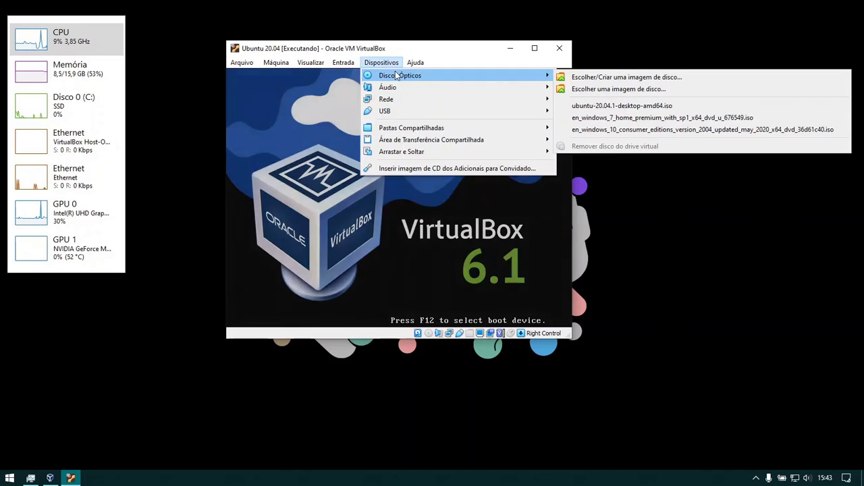
click(401, 44)
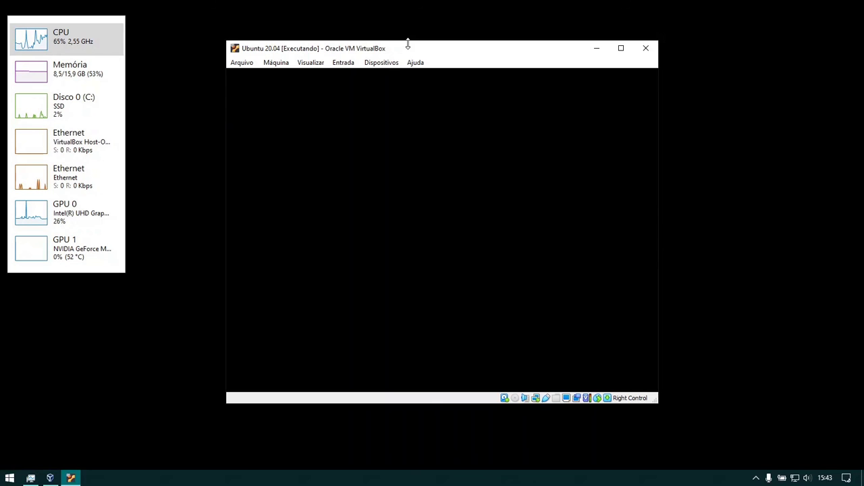
- Wait for Ubuntu to boot to the Welcome wizard, moving the Task Manager summary window aside
drag(68, 52, 97, 103)
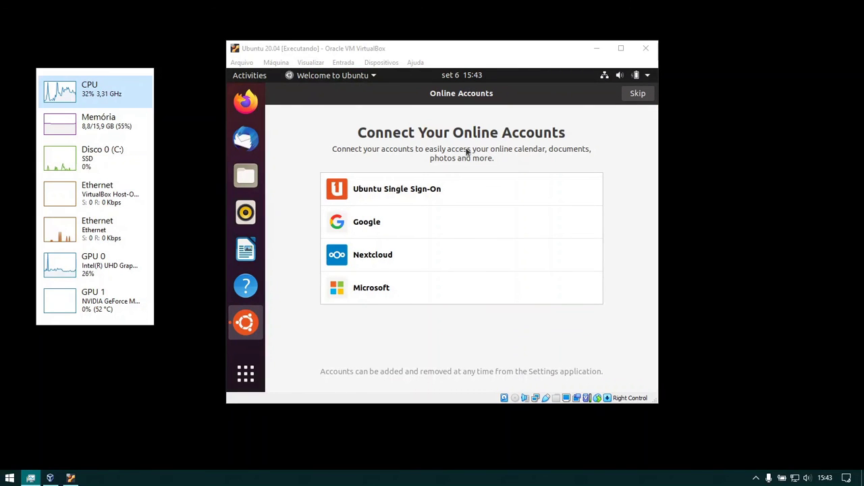
- Skip Online Accounts and accept the defaults on the Livepatch, Help improve Ubuntu and Privacy pages
click(638, 95)
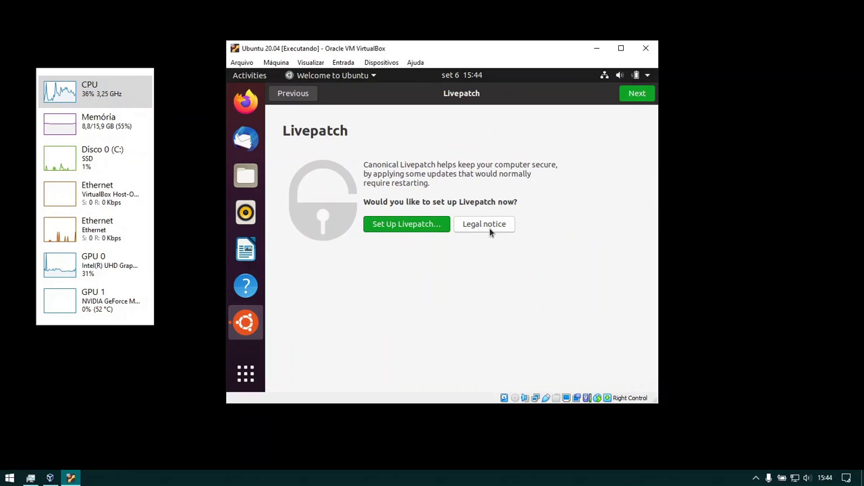
click(638, 95)
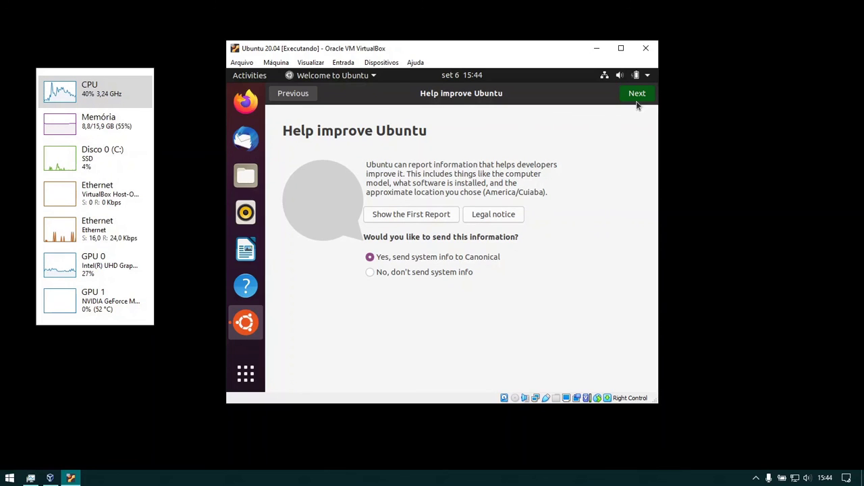
click(637, 96)
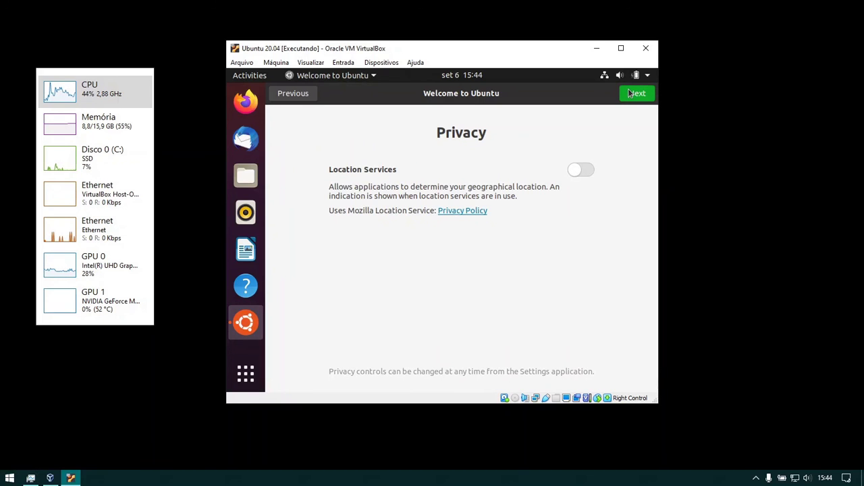
click(630, 95)
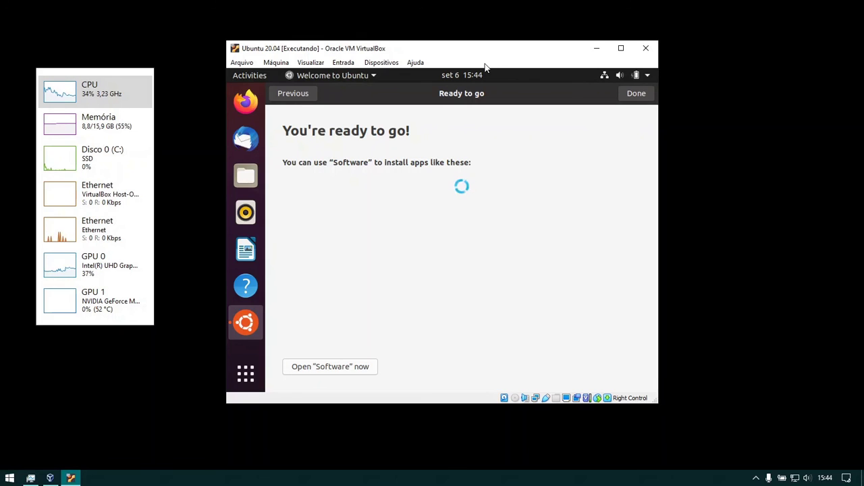
- Finish the Welcome to Ubuntu setup, then open and close the Files Home folder
click(638, 95)
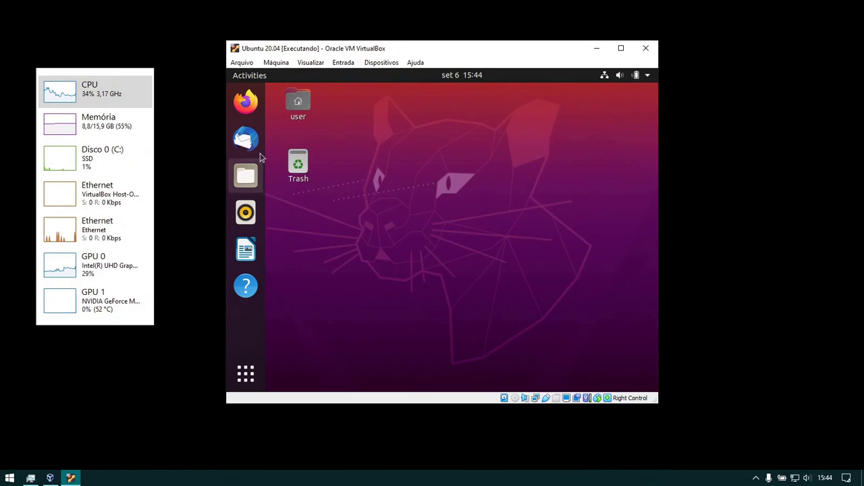
click(241, 178)
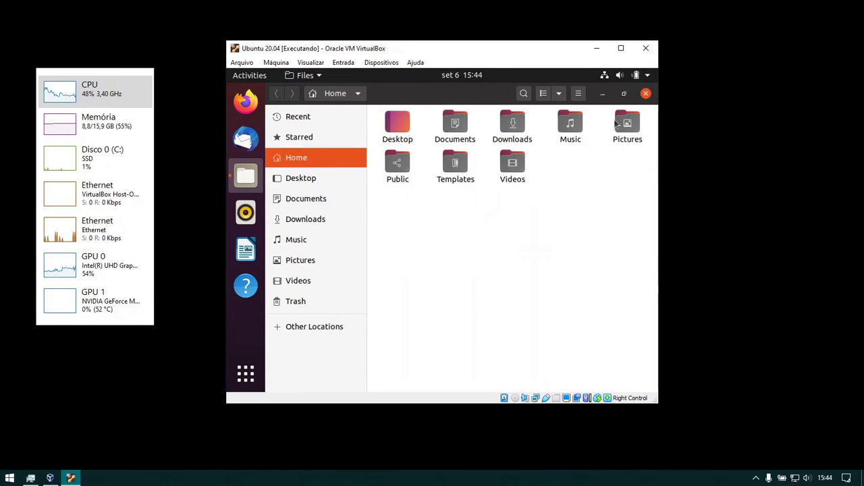
click(646, 94)
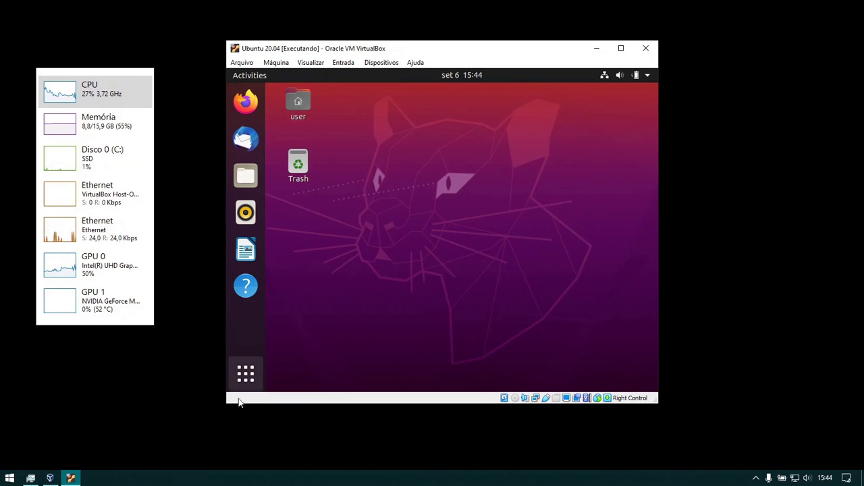
- Search 'monitor' in Show Applications to launch System Monitor and view its Resources tab
click(251, 378)
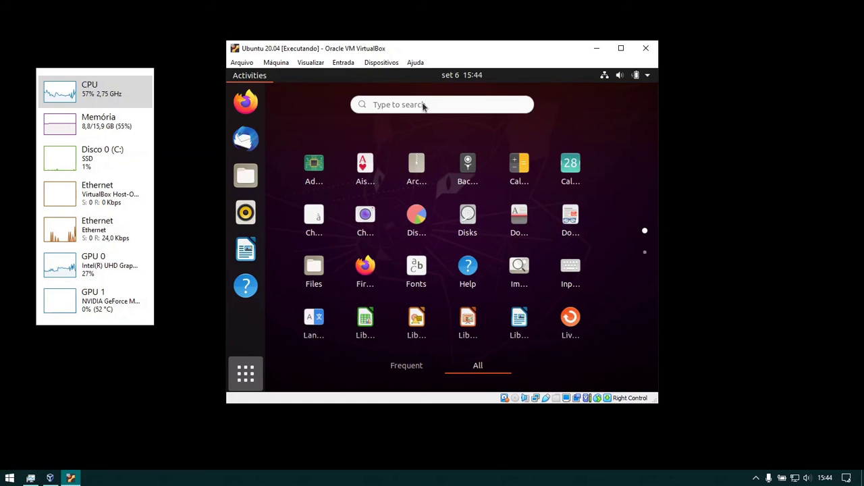
text(monitor)
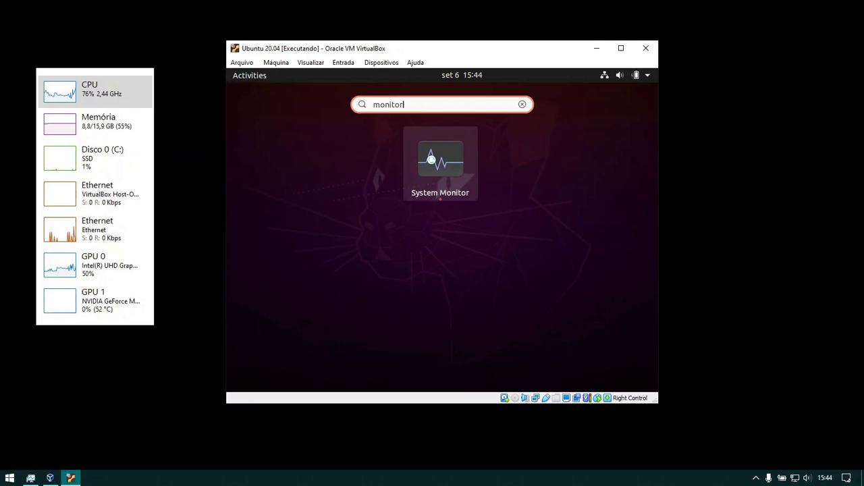
key(Return)
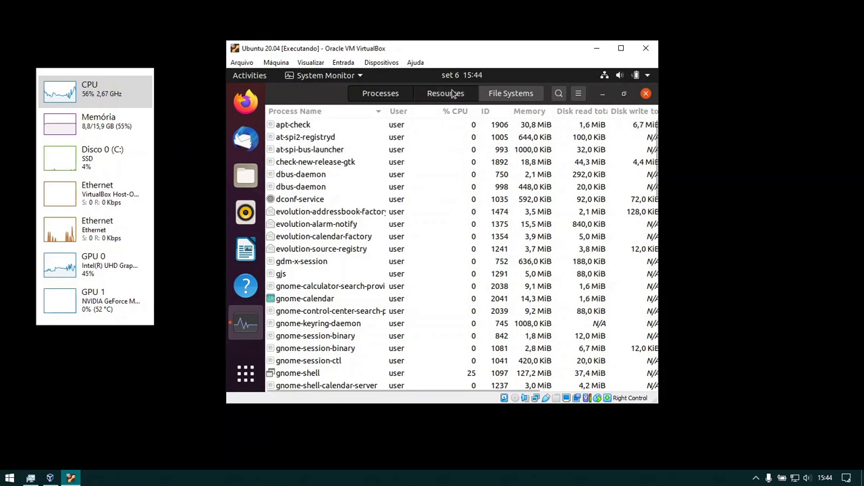
click(452, 94)
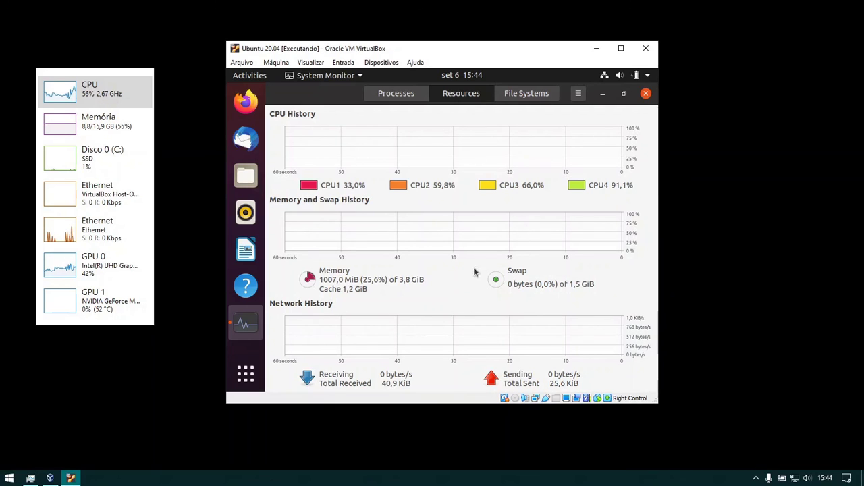